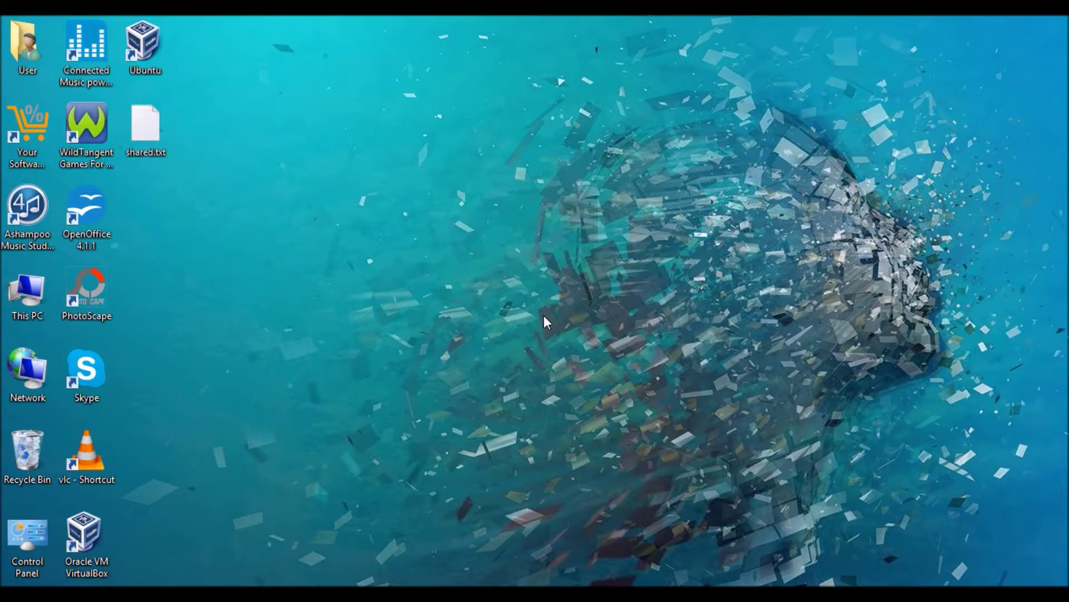
- Create a new folder named 'host' on the RECOVERY (D:) drive
key(super+e)
click(763, 452)
double_click(763, 452)
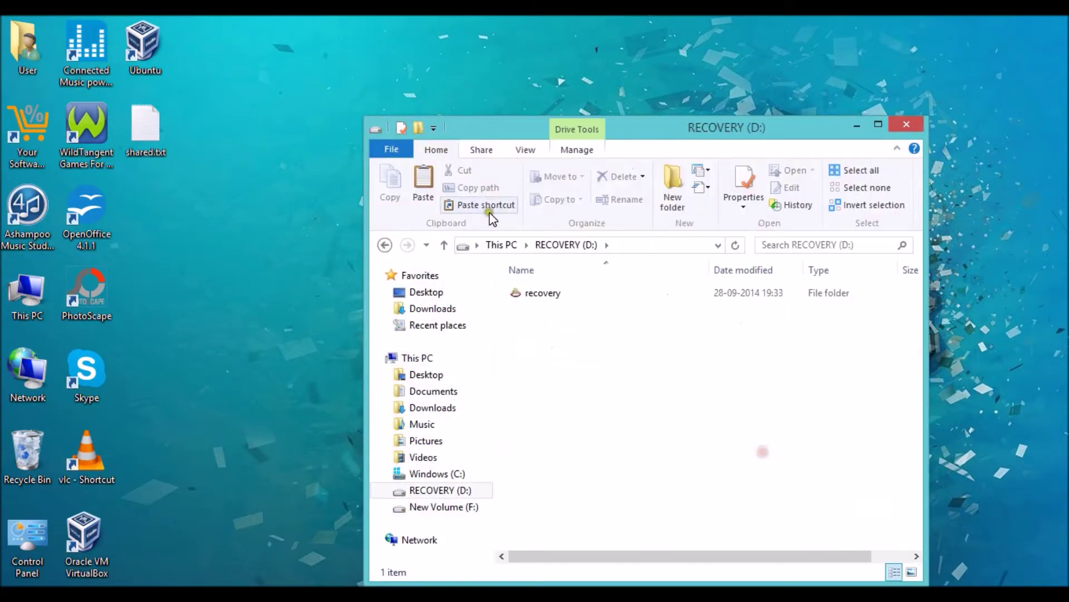
click(419, 128)
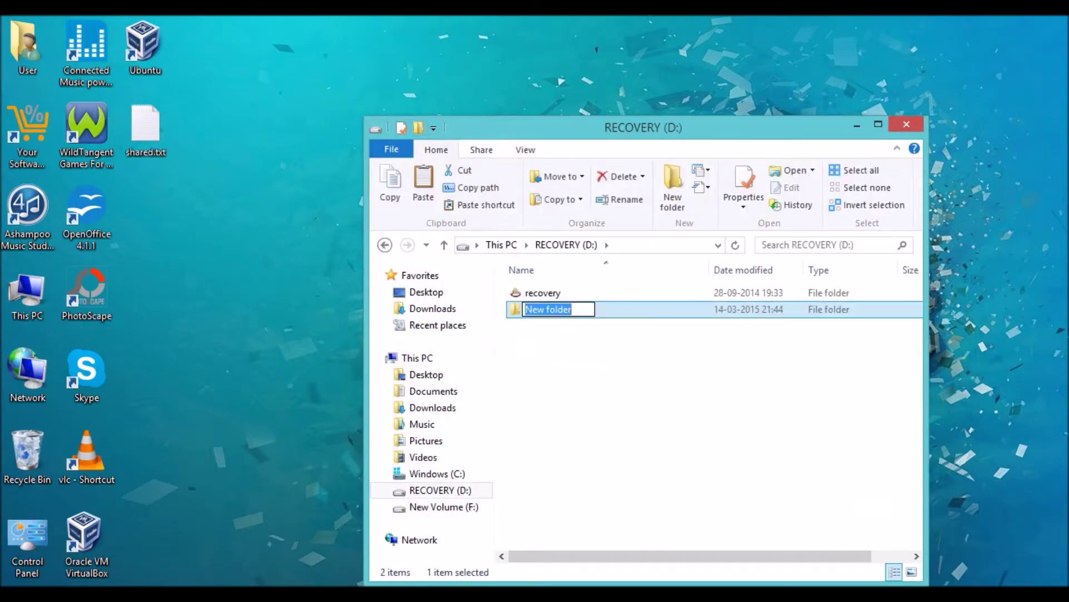
text(host)
key(Return)
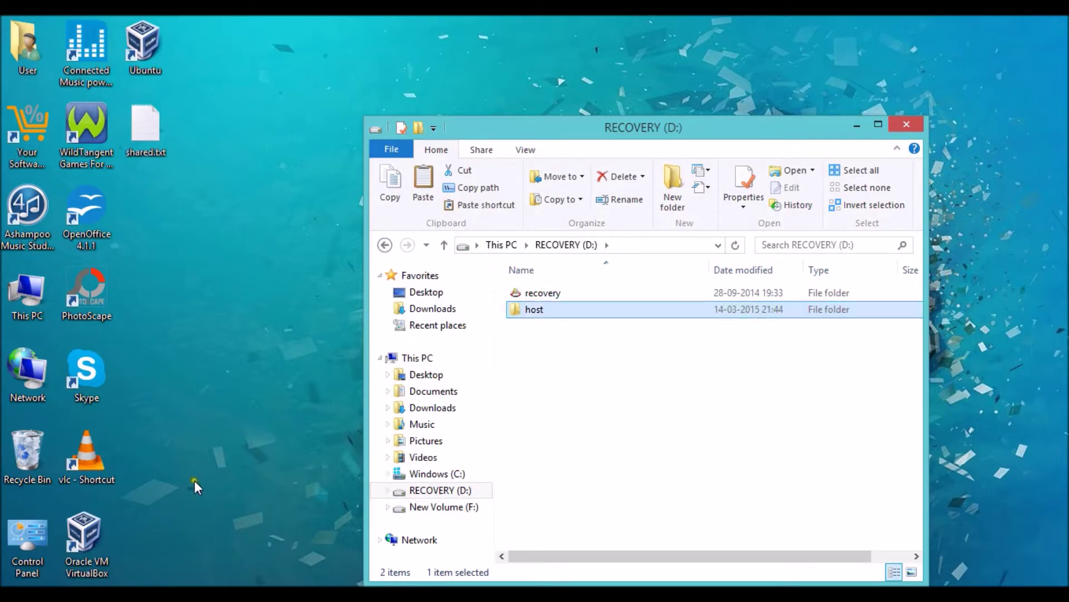
click(113, 547)
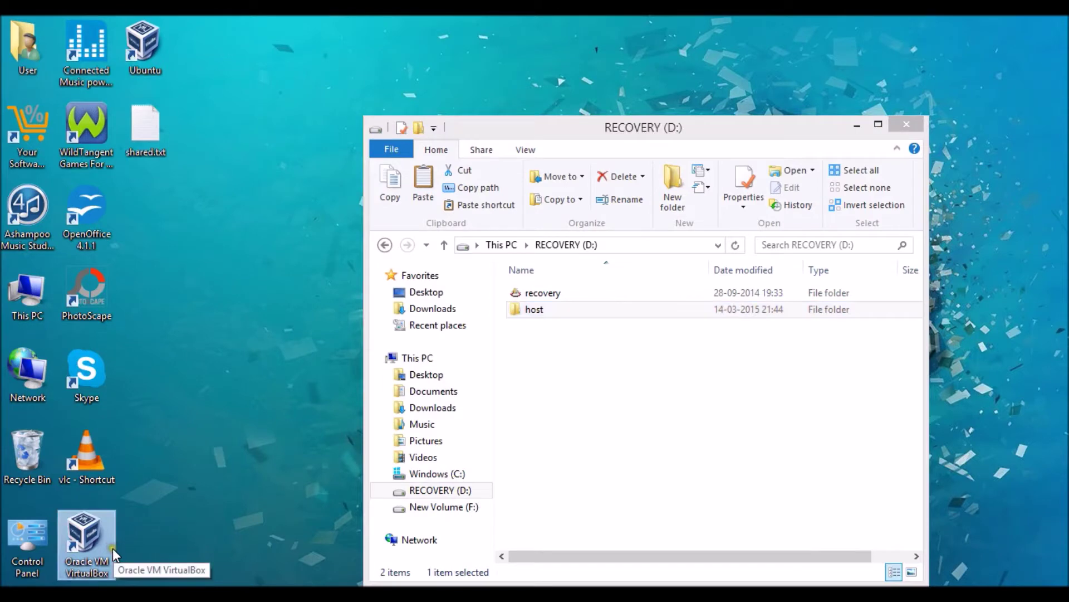
- Open the Shared Folders settings of the Ubuntu virtual machine
double_click(113, 548)
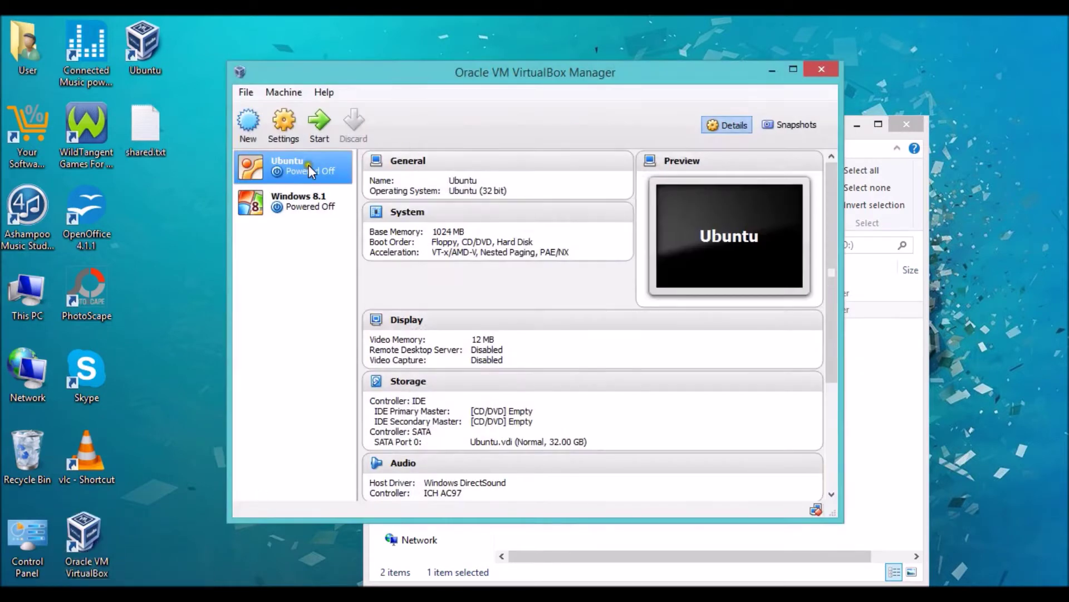
click(310, 201)
click(301, 165)
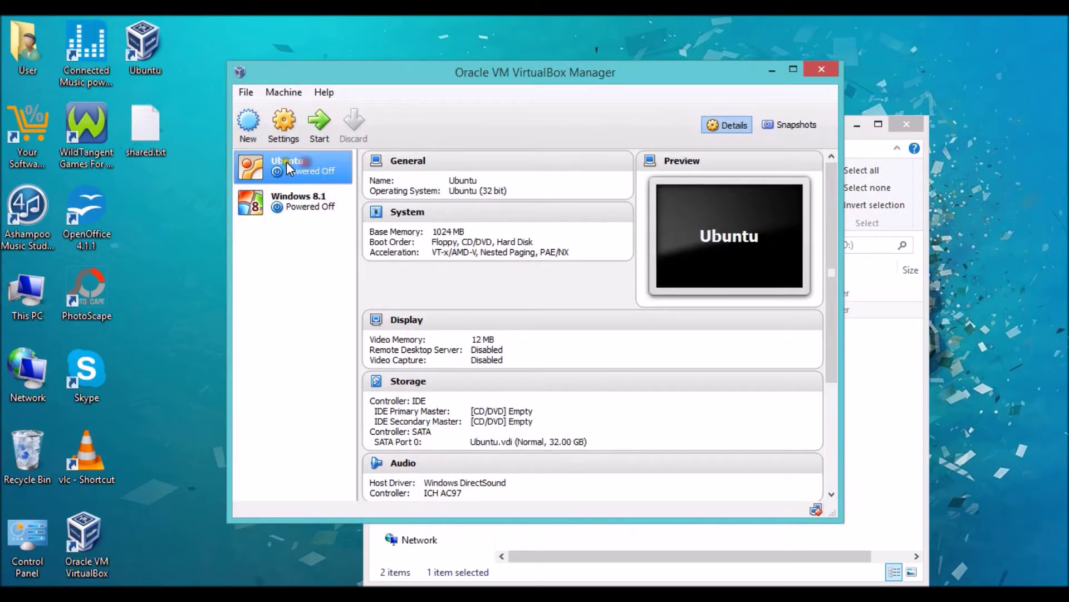
click(285, 134)
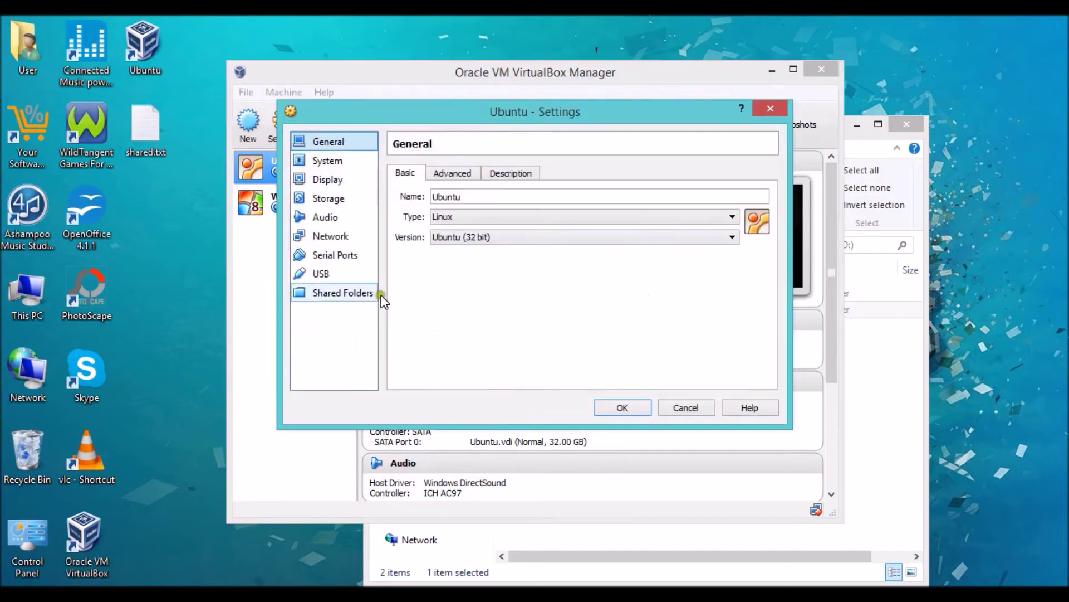
click(374, 294)
- Add a new shared folder with path D:\host
click(770, 187)
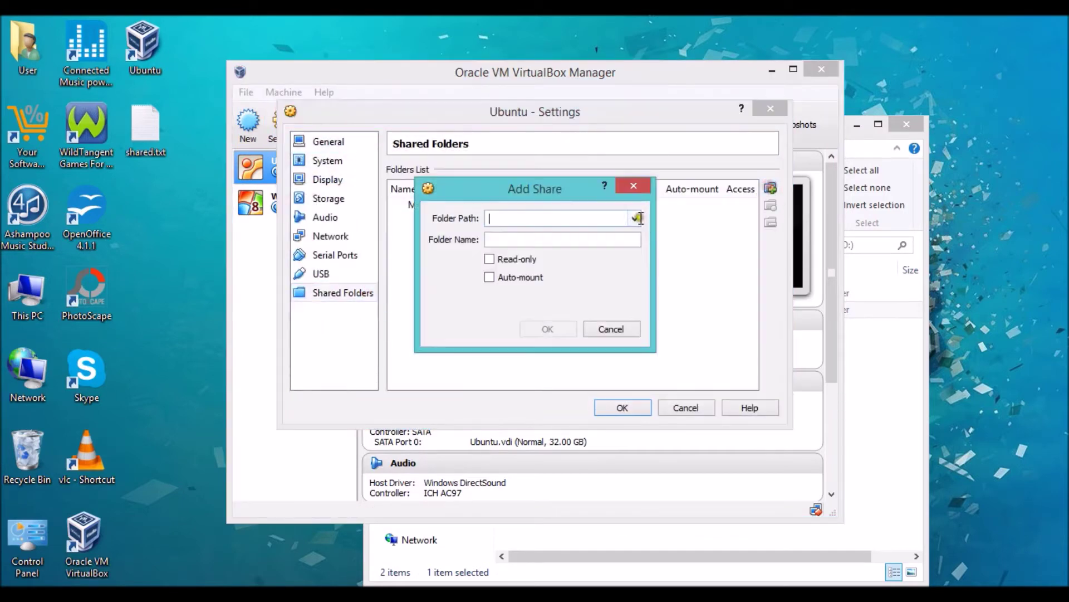
click(639, 217)
click(577, 244)
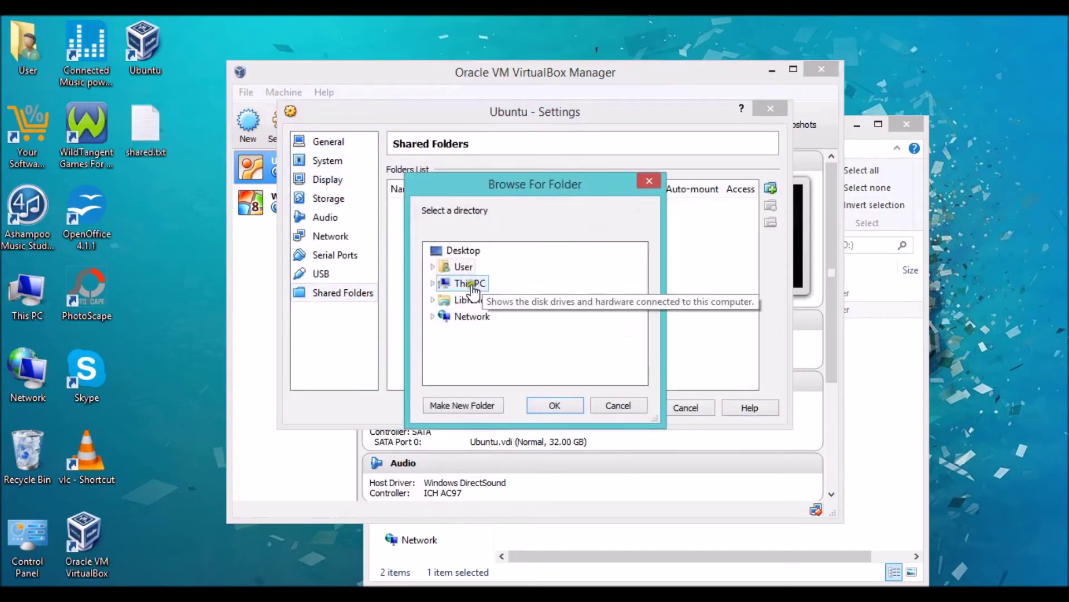
click(432, 283)
scroll(457, 378, down, 2)
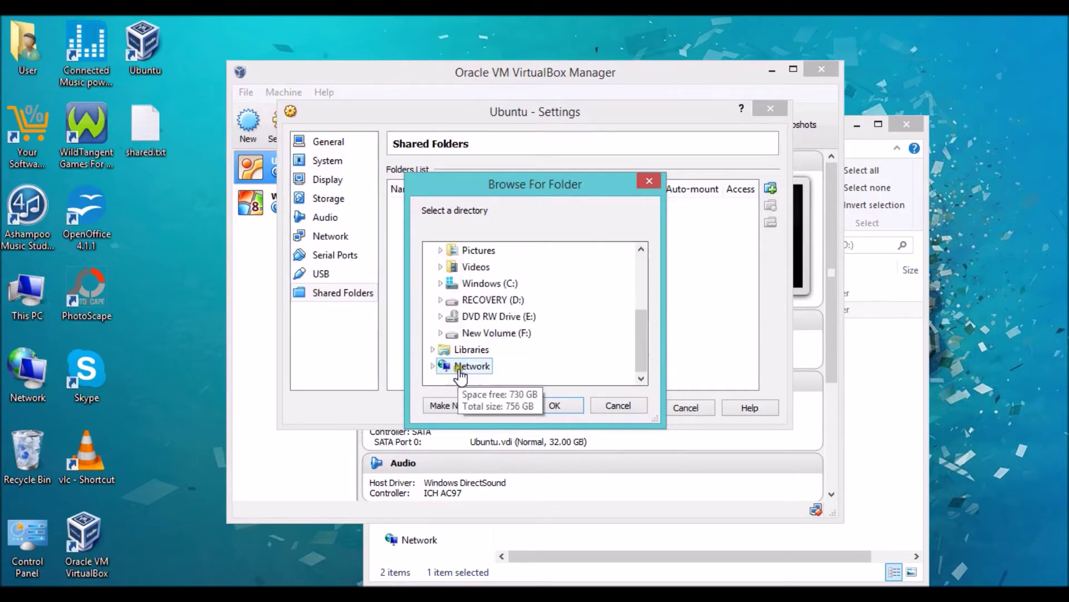
click(439, 299)
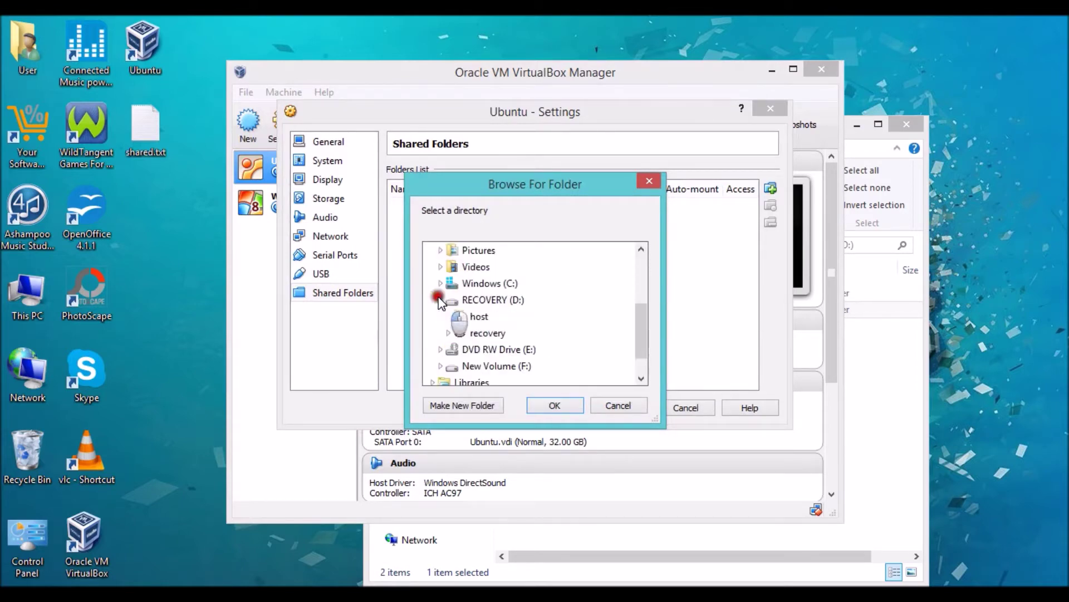
click(472, 315)
click(554, 406)
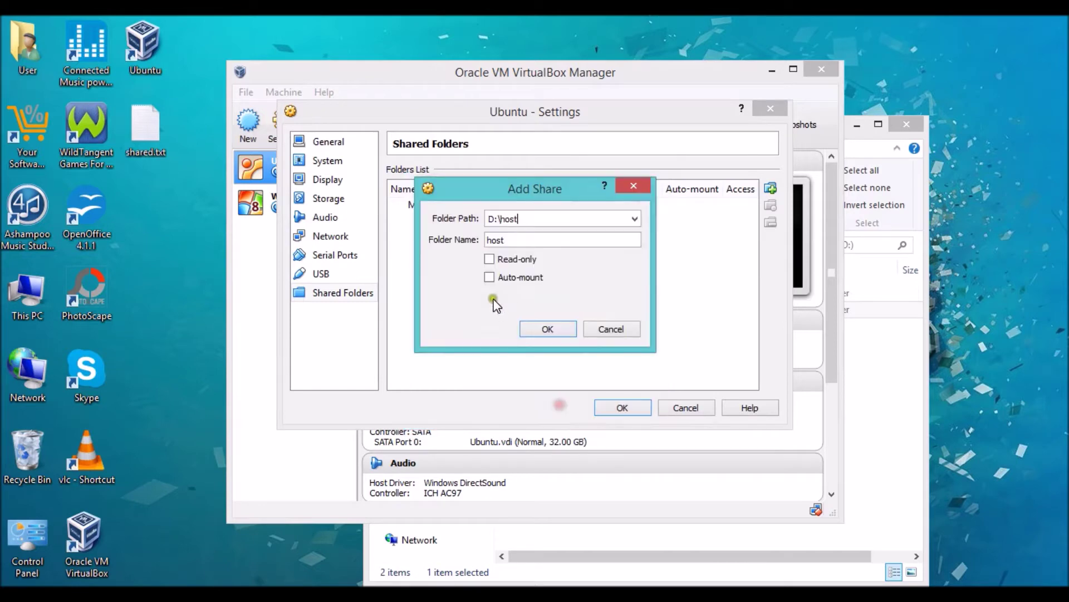
- Enable auto-mount for the 'host' share, save the settings and close the manager
click(493, 276)
click(550, 332)
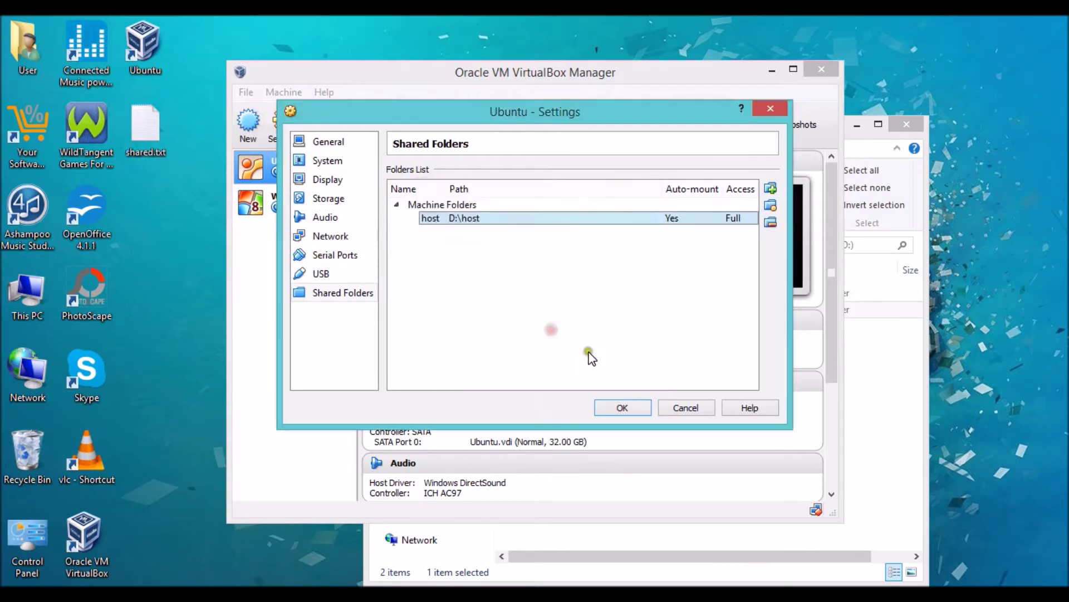
click(618, 407)
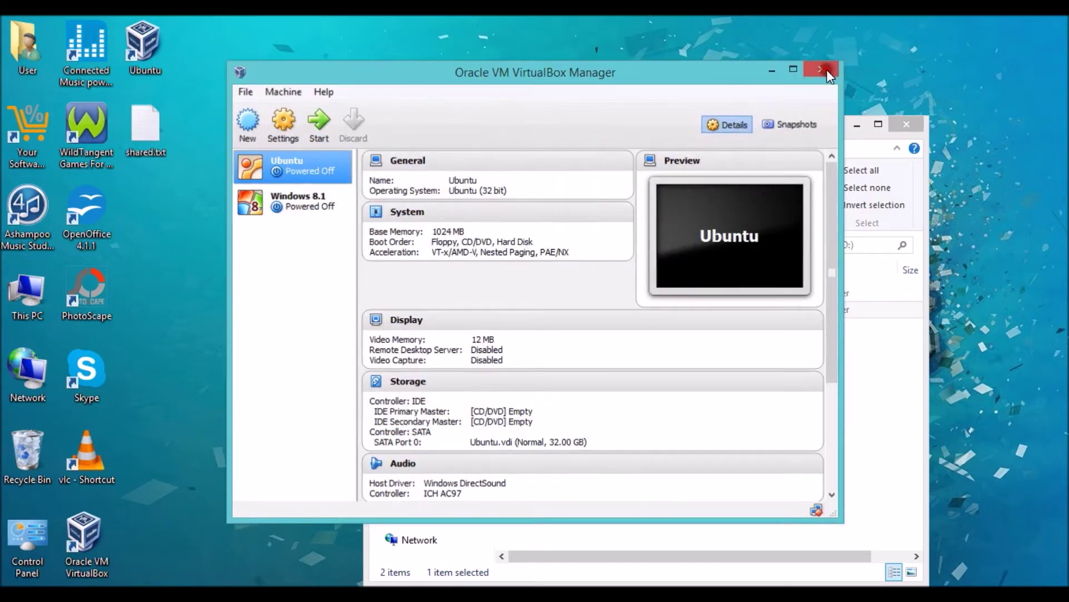
click(826, 69)
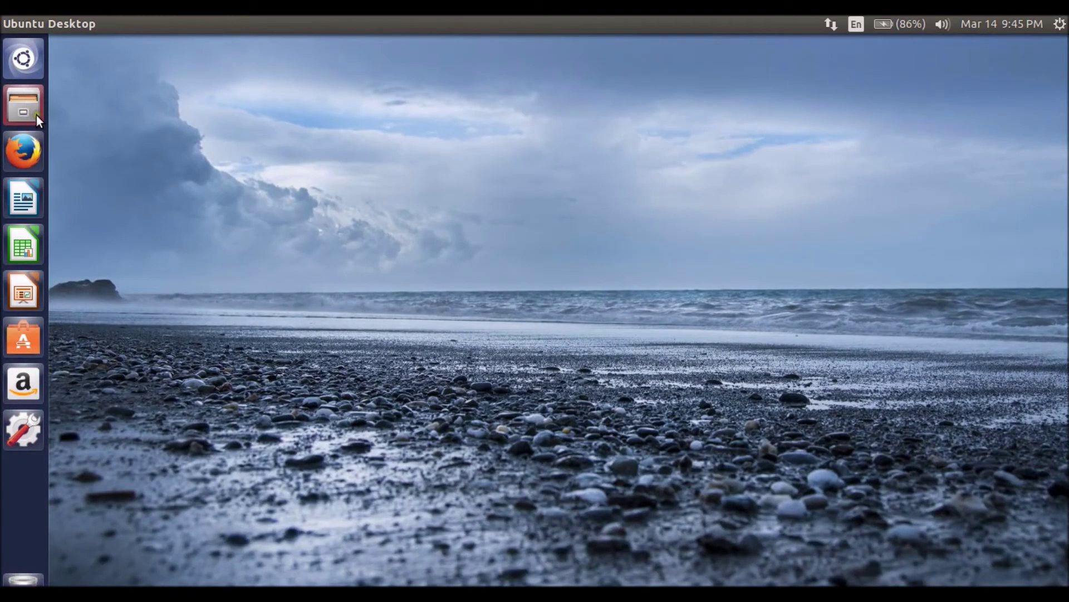
- Open the Ubuntu home folder in Files and launch a terminal with Ctrl+Alt+T
click(36, 115)
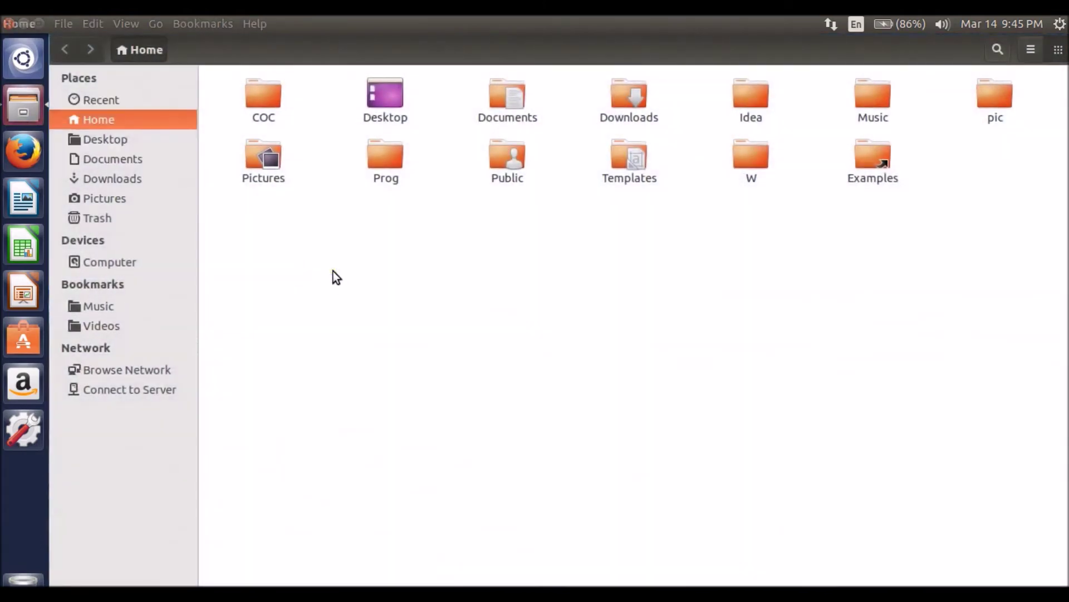
key(ctrl+alt+t)
text(mk)
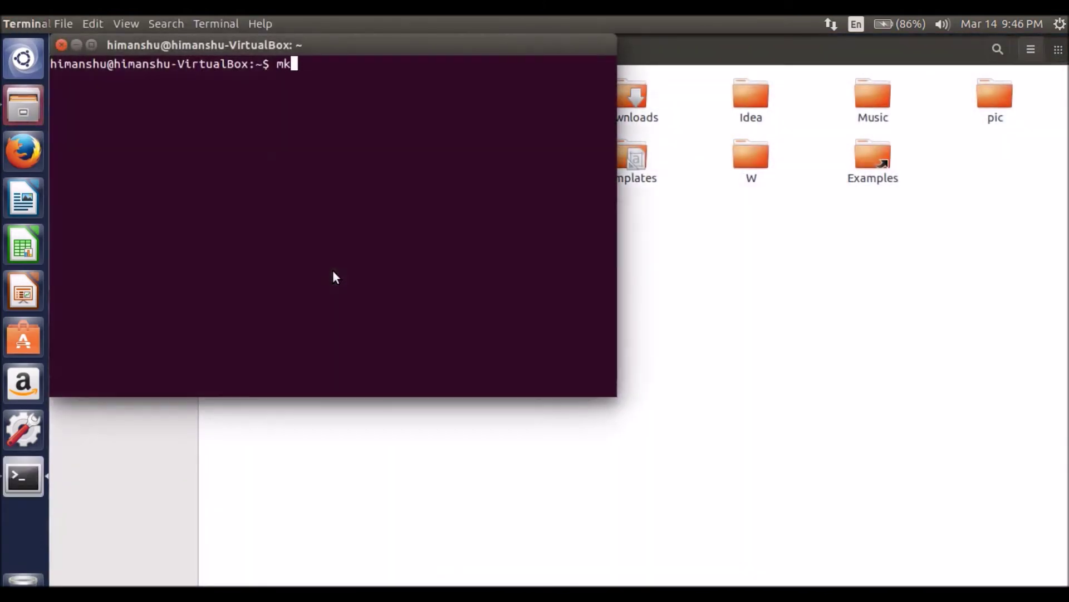
text(dir guest)
- Create ~/guest, mount vboxsf share 'host' there with sudo, then close the terminal
key(Return)
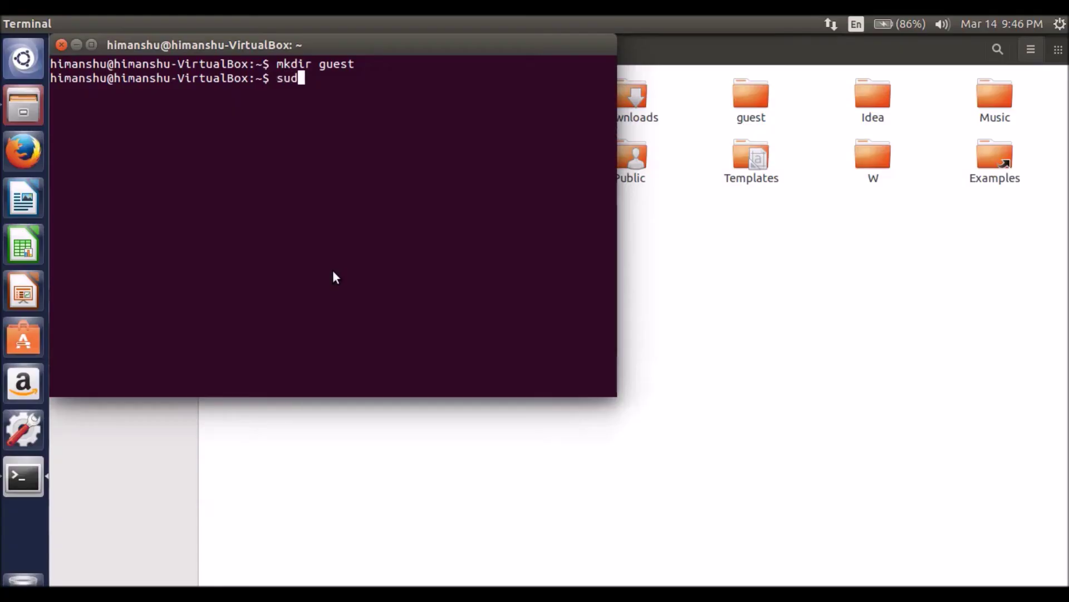
text(o mount )
text(-t )
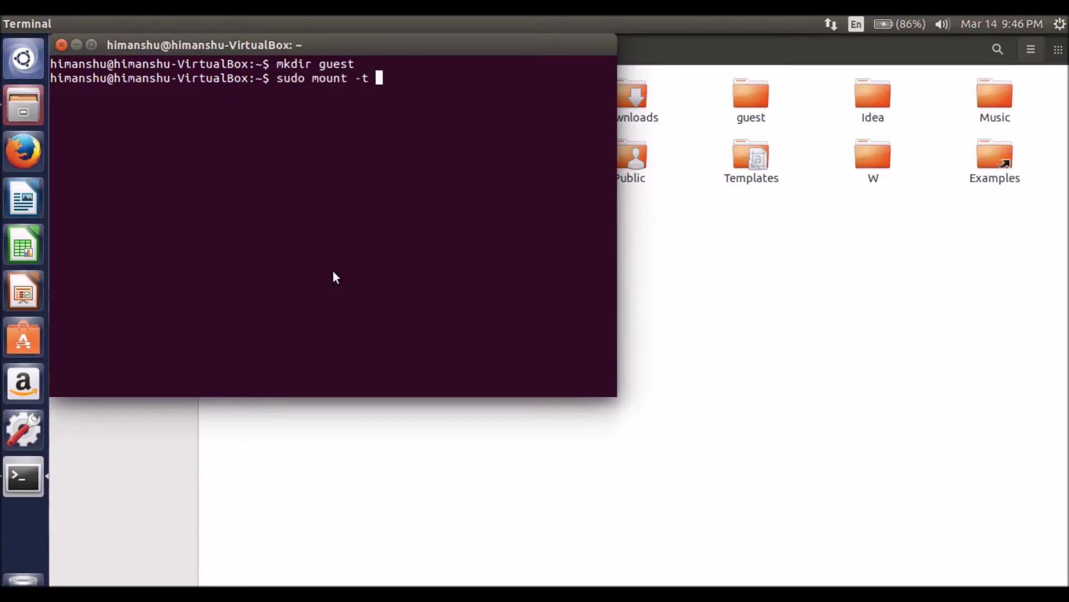
text(vboxsf)
text( guest ~)
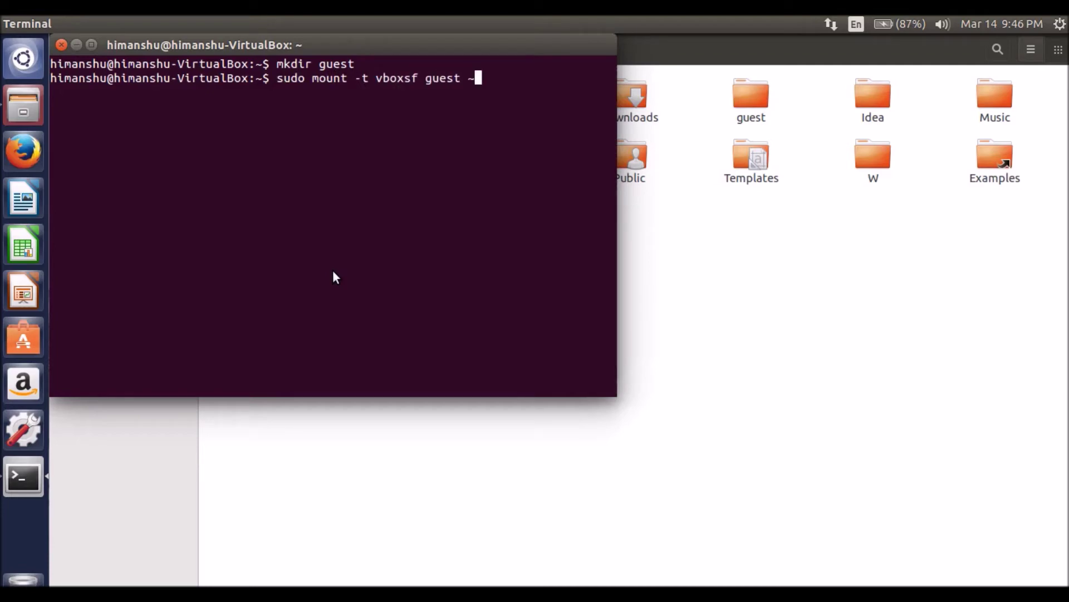
key(BackSpace)
key(BackSpace)
key(BackSpace)
key(BackSpace)
key(BackSpace)
text(host ~/guest)
key(Return)
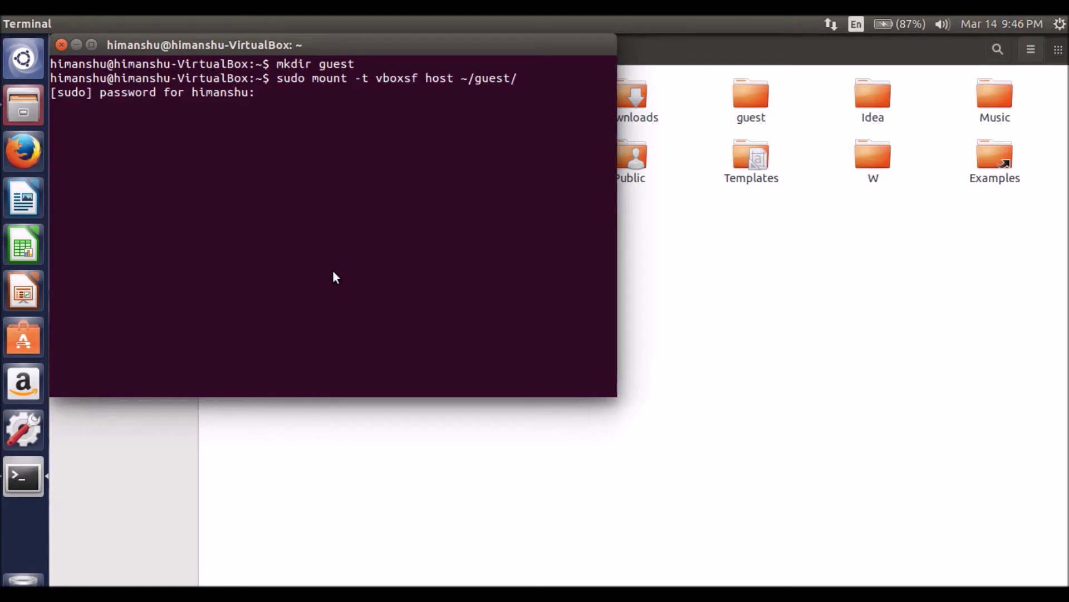
key(Return)
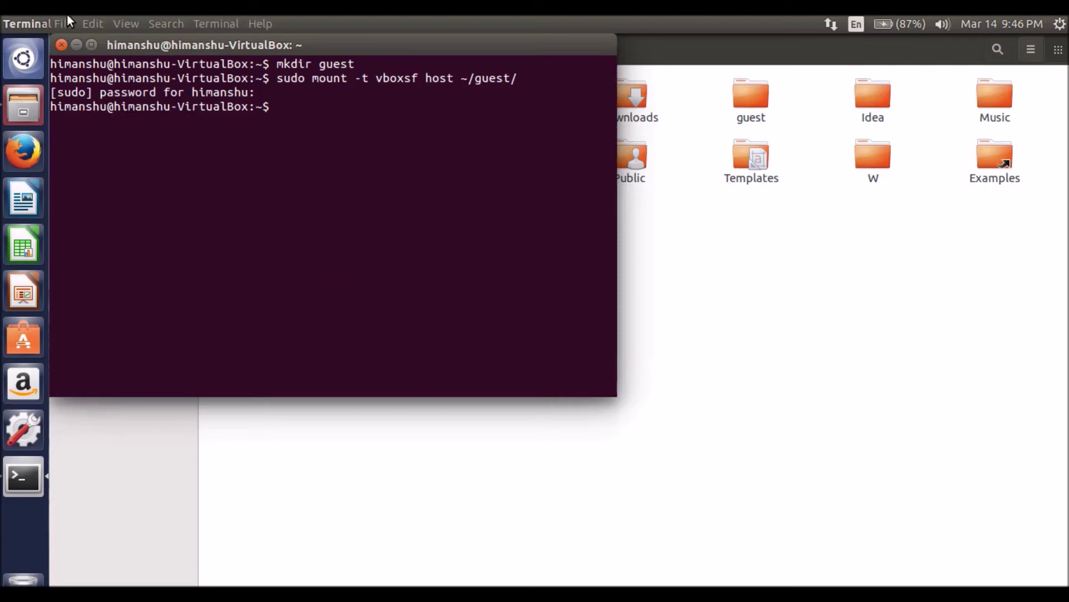
click(61, 46)
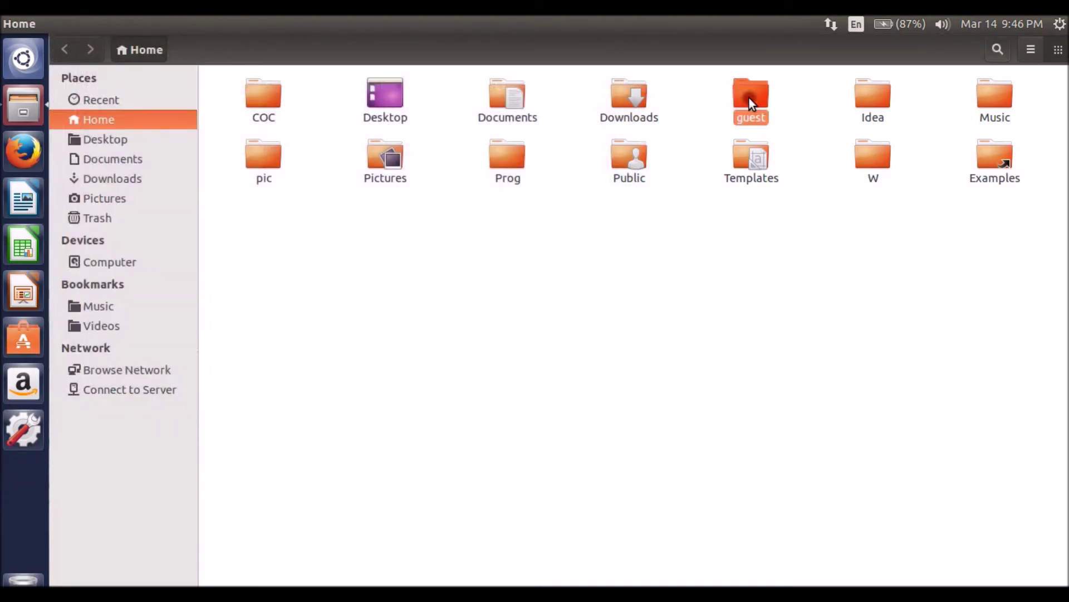
- Open the empty guest folder, then copy shared.txt into D:\host on Windows
double_click(750, 98)
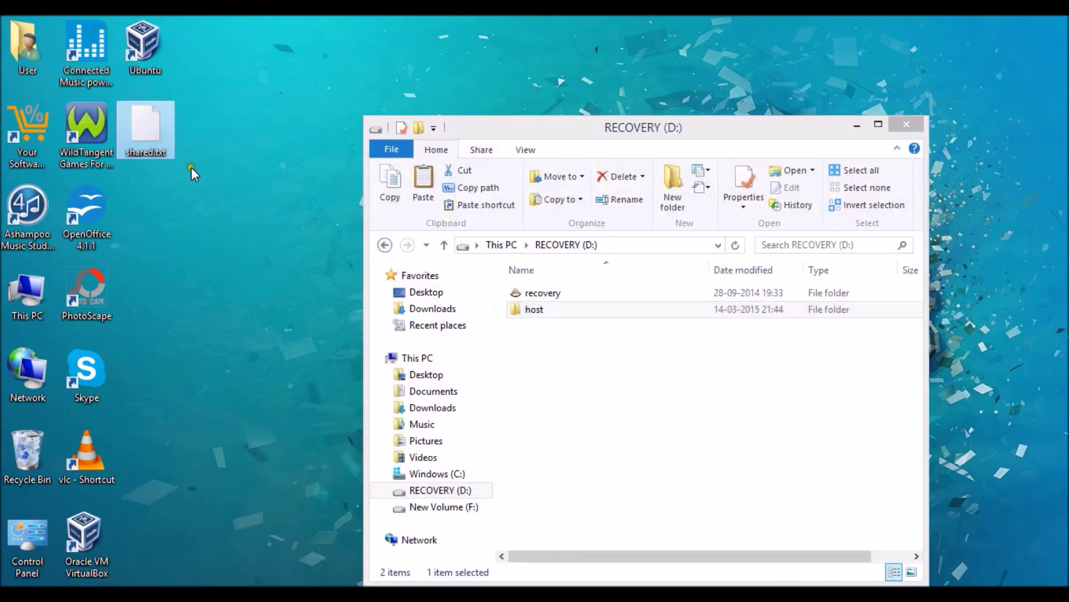
double_click(532, 310)
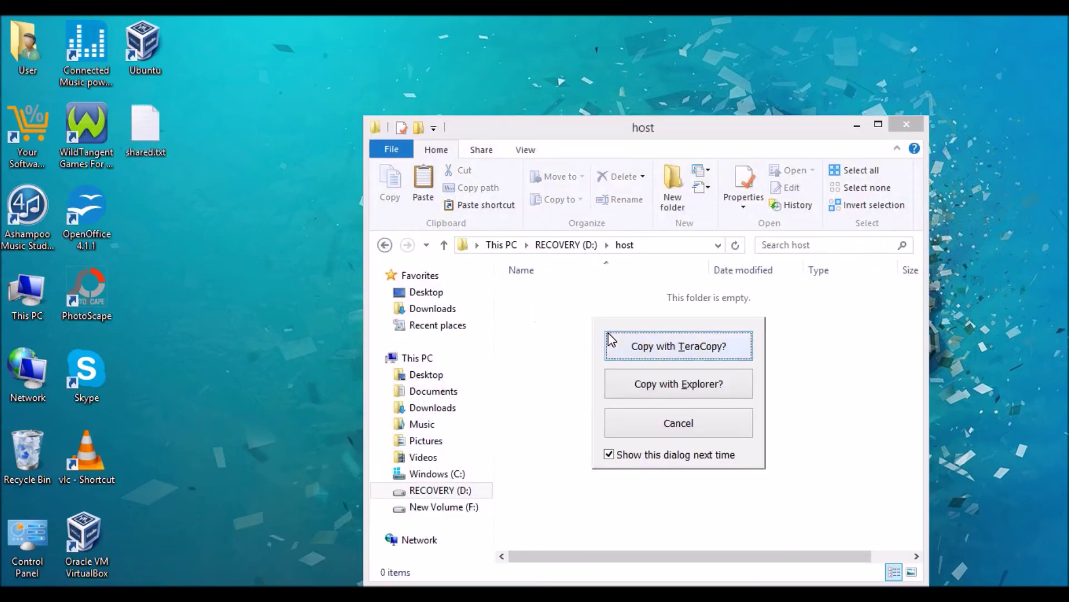
click(653, 369)
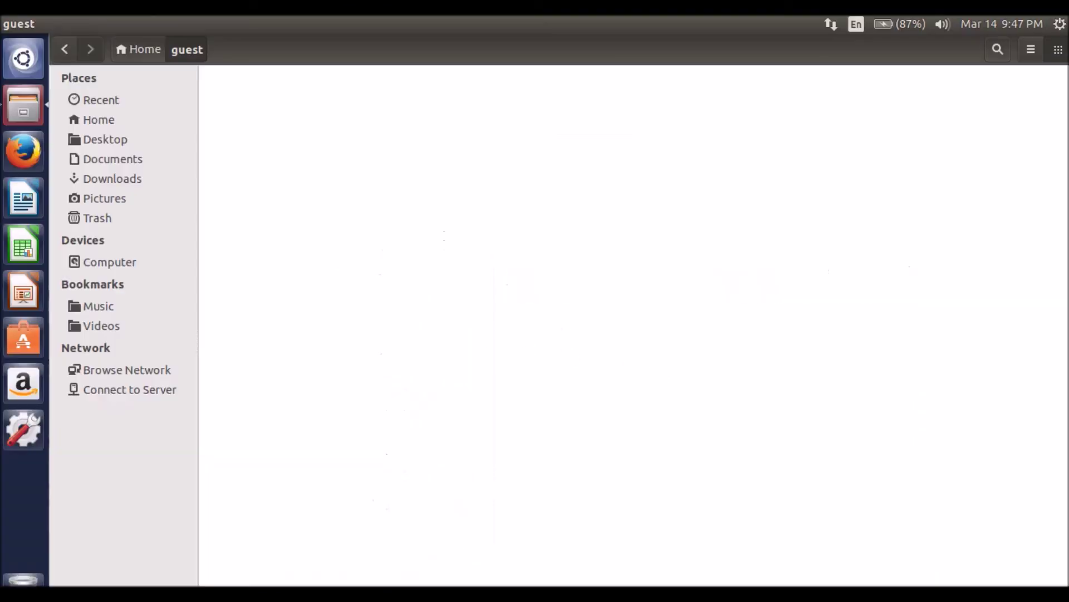
- Create a folder named 'guest' beside shared.txt from the right-click menu
right_click(413, 267)
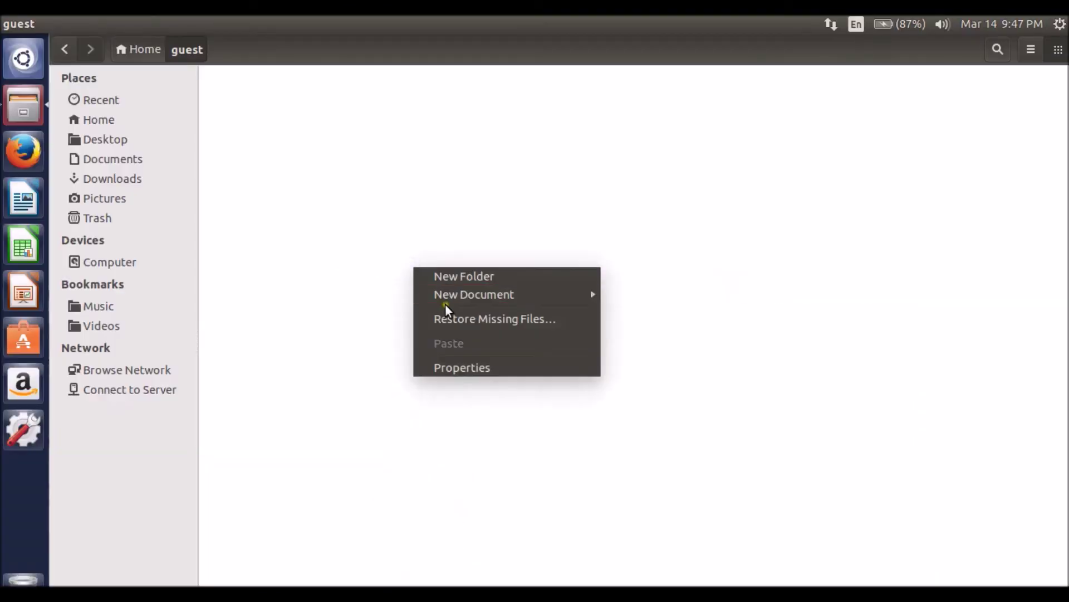
click(745, 369)
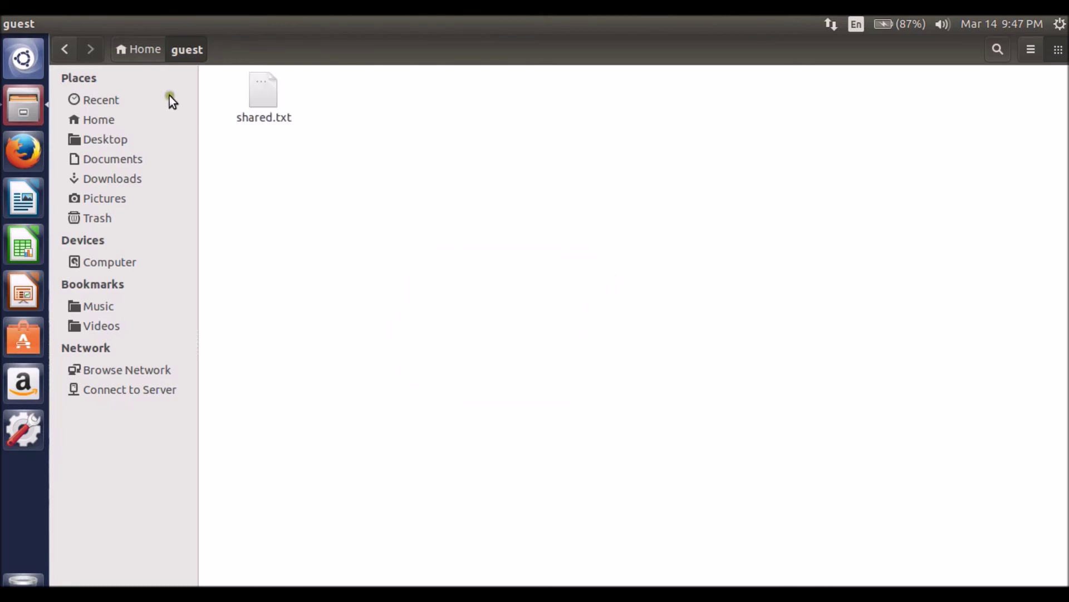
right_click(466, 253)
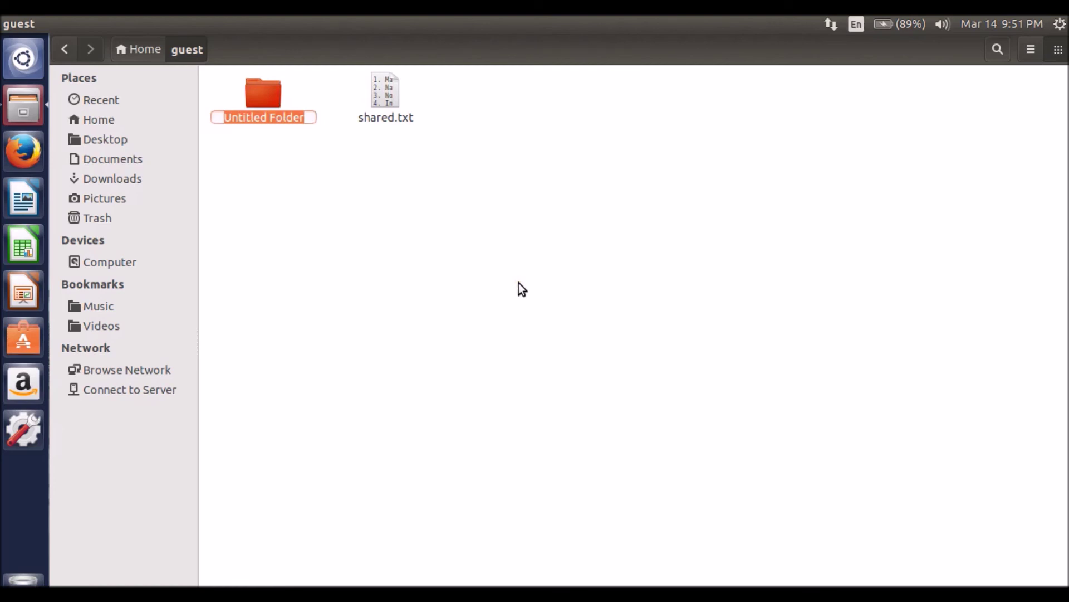
text(guest)
key(Return)
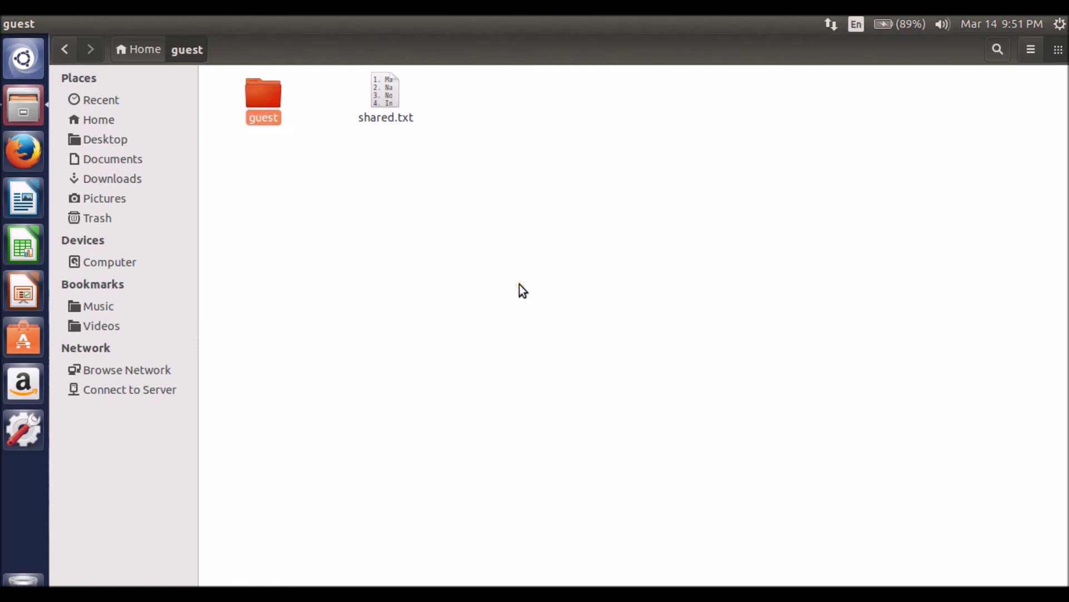